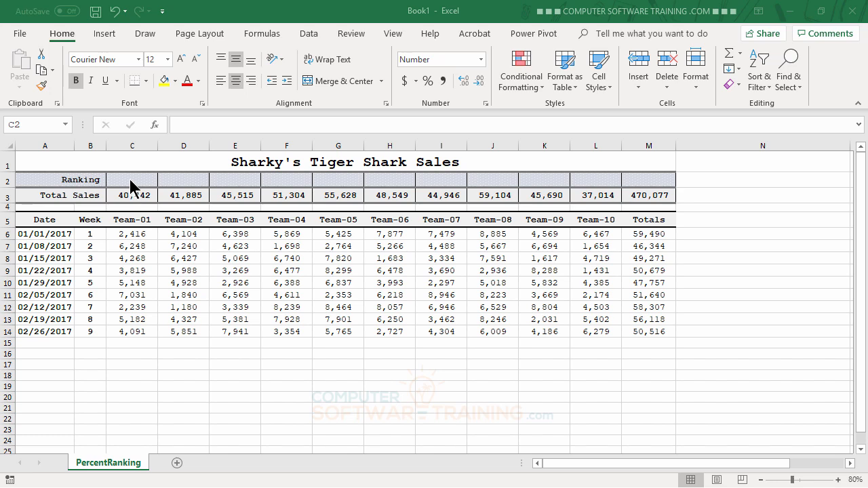
- Begin a RANK.EQ formula in Team-01's Ranking cell C2, with its total sales in C3 as the number to rank
{"action": "left_click", "coordinate": [313, 399]}
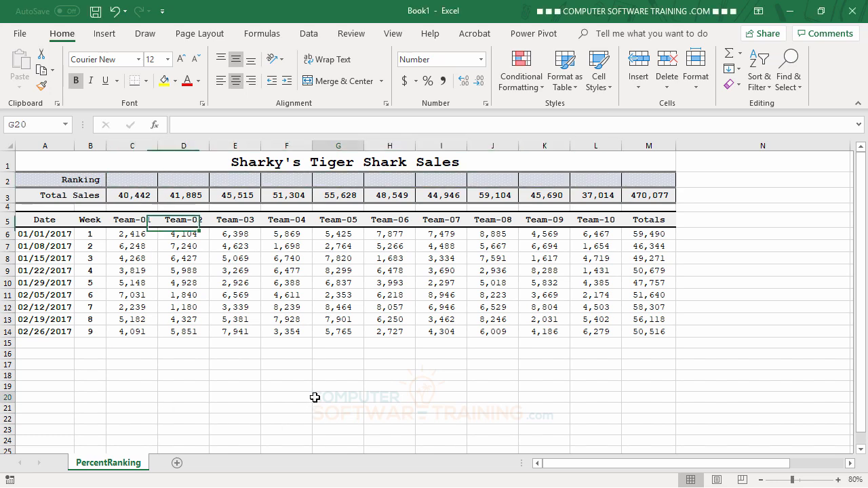
{"action": "left_click", "coordinate": [128, 175]}
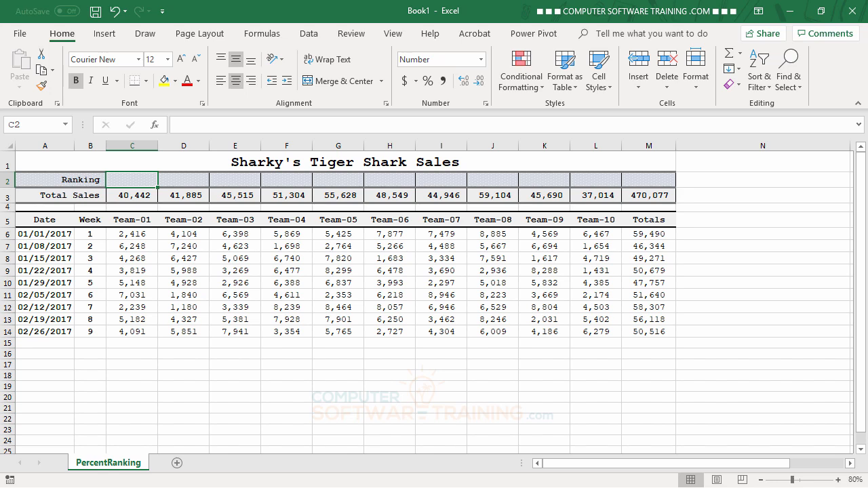
{"action": "type", "text": "=r"}
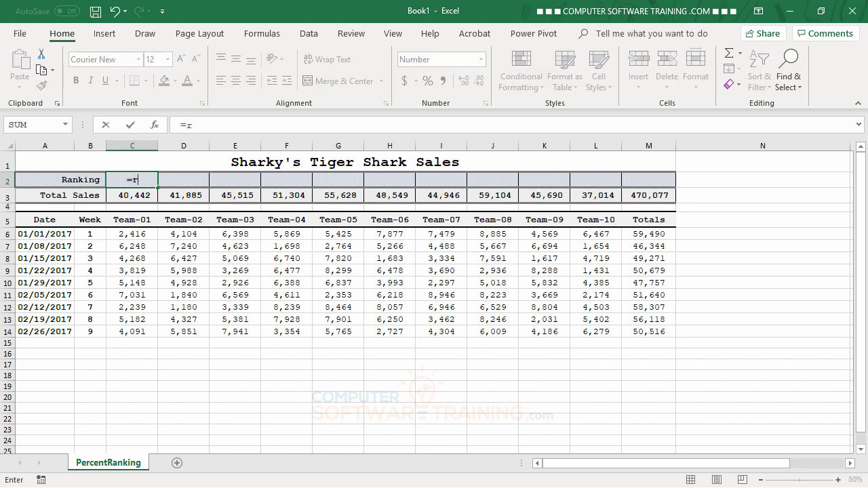
{"action": "type", "text": "an"}
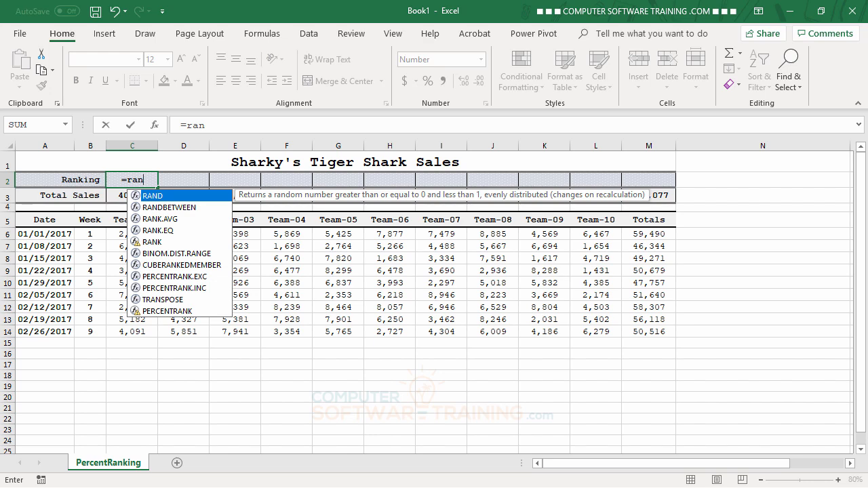
{"action": "left_click", "coordinate": [160, 242]}
{"action": "left_click", "coordinate": [173, 231]}
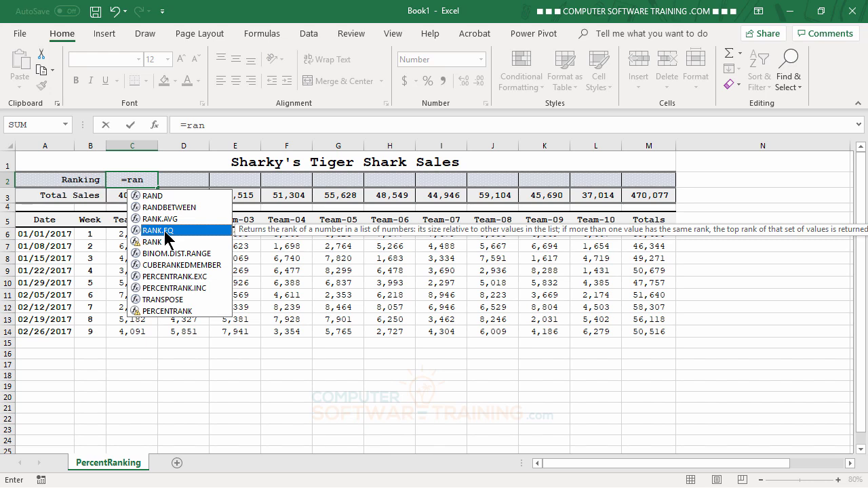
{"action": "double_click", "coordinate": [164, 231]}
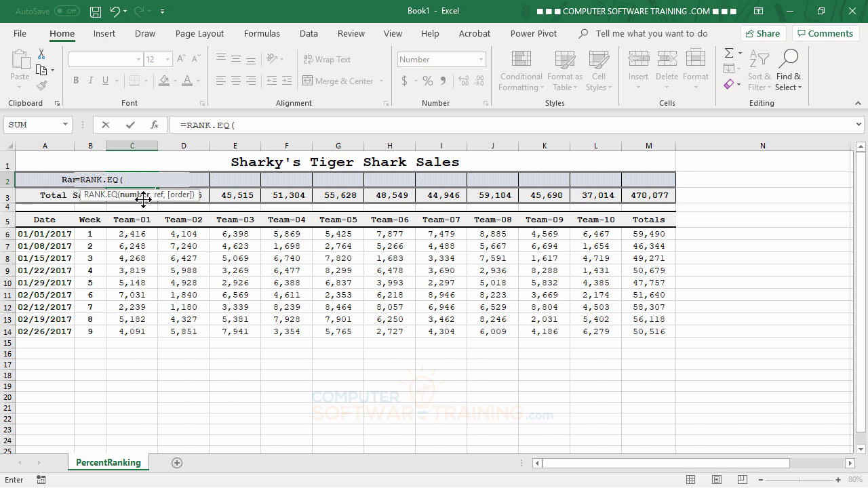
{"action": "left_click_drag", "start_coordinate": [144, 199], "coordinate": [143, 238]}
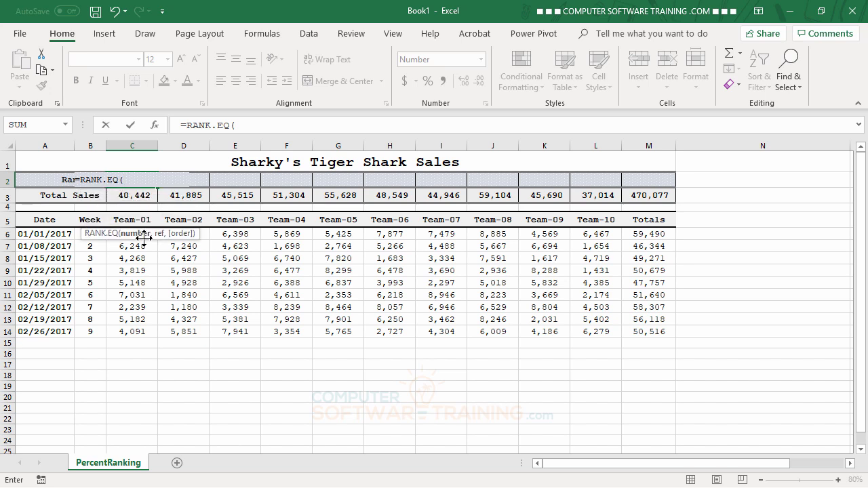
{"action": "left_click", "coordinate": [137, 195]}
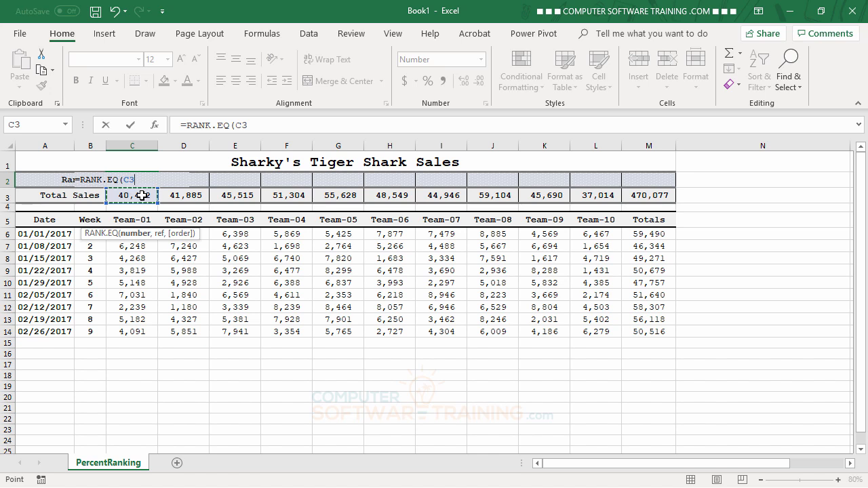
{"action": "type", "text": ","}
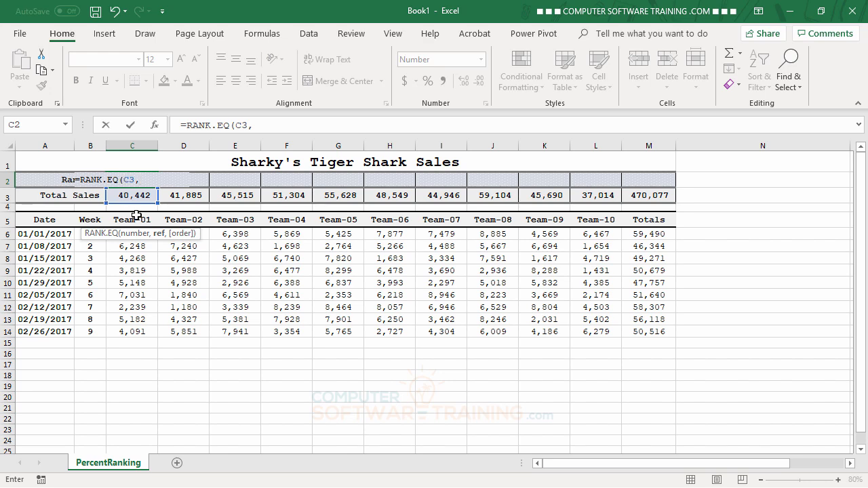
- Complete the C2 ranking formula with the absolute reference range $C$3:$L$3 and order 0 for descending
{"action": "left_click_drag", "start_coordinate": [126, 195], "coordinate": [600, 196]}
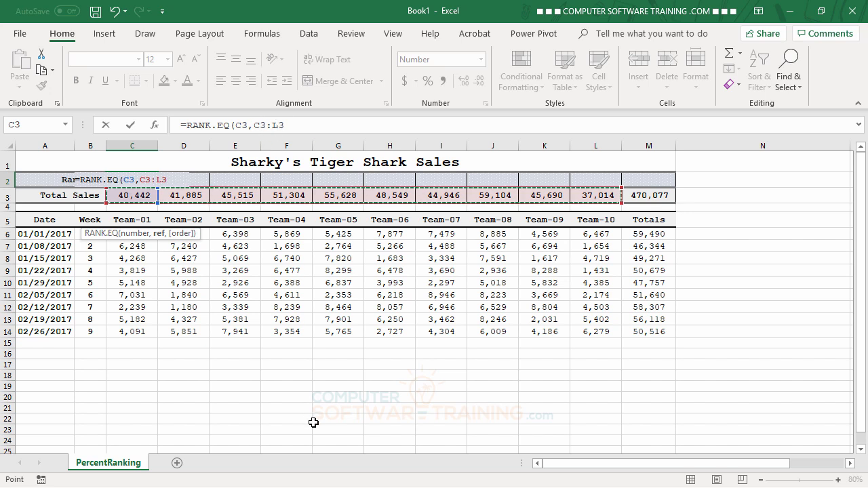
{"action": "key", "text": "F4"}
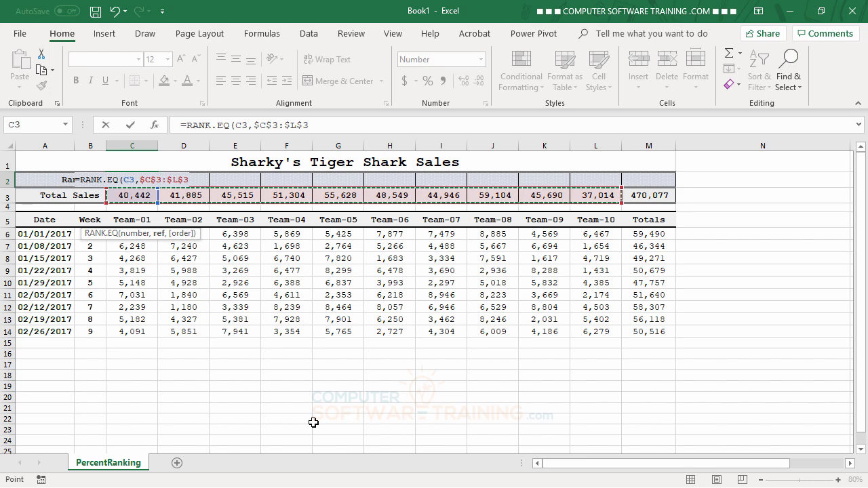
{"action": "type", "text": ","}
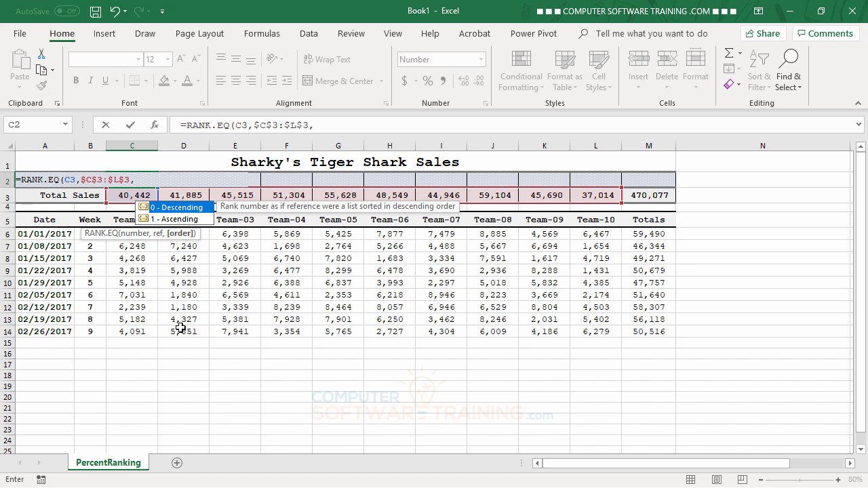
{"action": "double_click", "coordinate": [148, 209]}
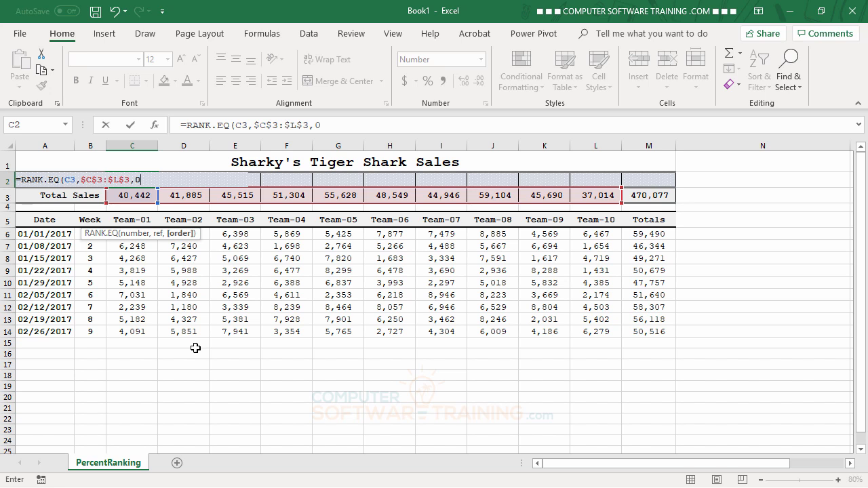
{"action": "key", "text": "Return"}
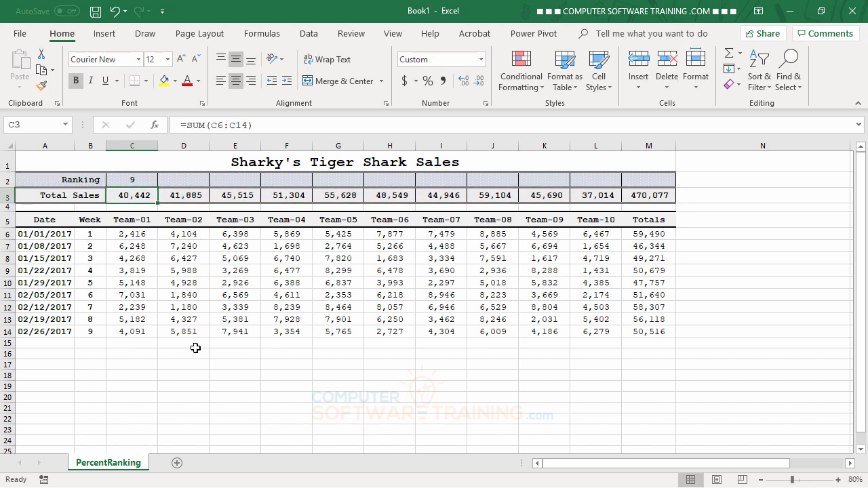
- Fill the ranking formula from C2 across to L2 for the remaining teams
{"action": "left_click", "coordinate": [134, 181]}
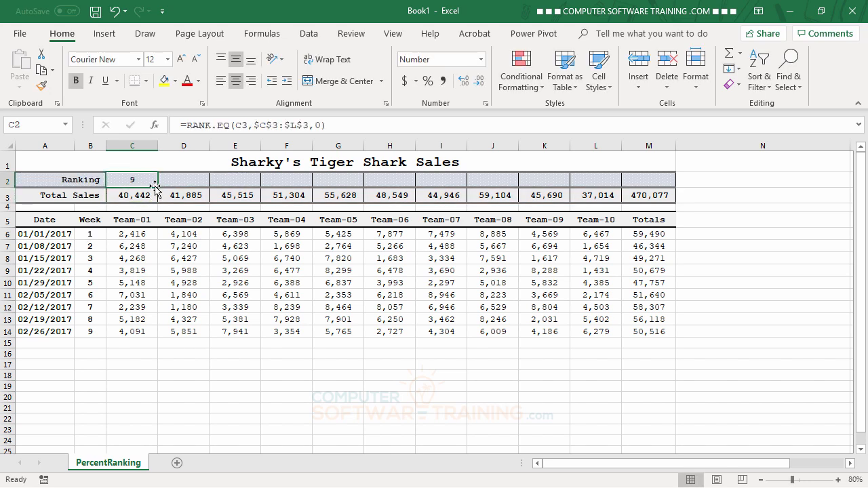
{"action": "left_click_drag", "start_coordinate": [157, 187], "coordinate": [610, 193]}
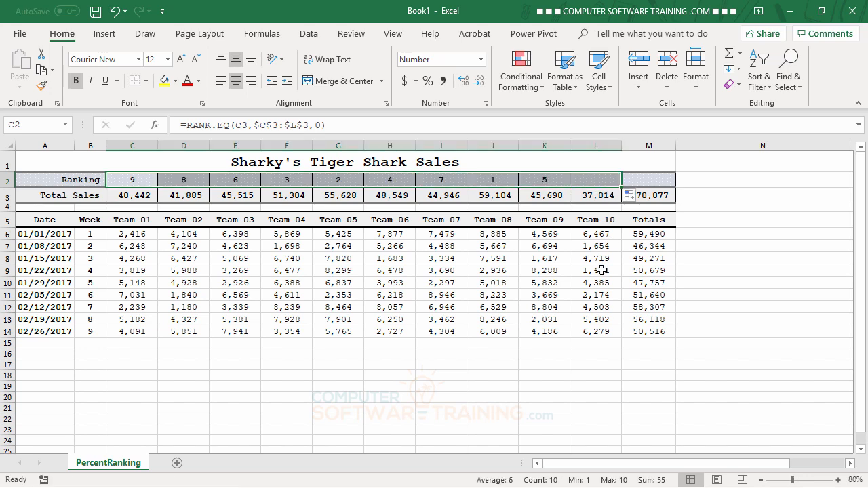
{"action": "left_click", "coordinate": [522, 307]}
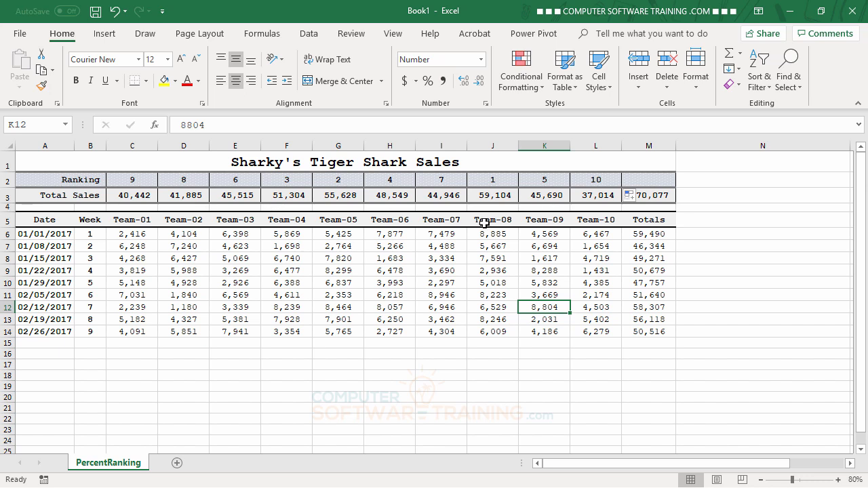
{"action": "left_click", "coordinate": [452, 364]}
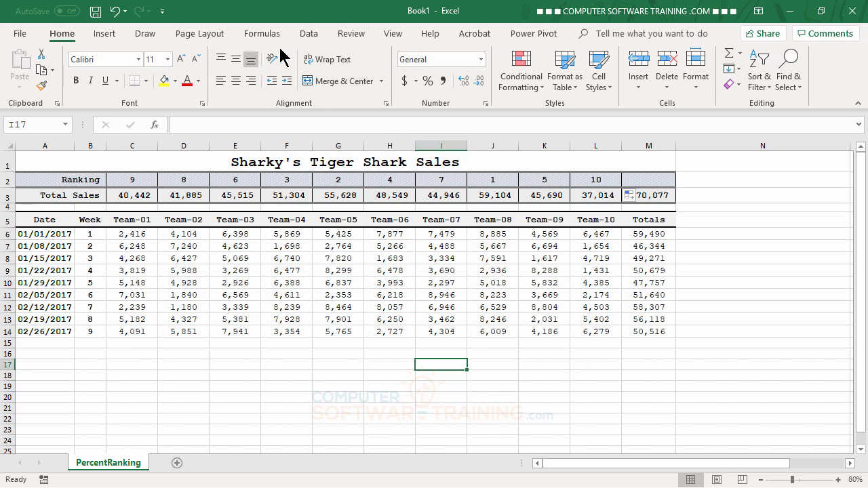
- Start a Rank and Percentile data analysis with the team totals $C$3:$L$3 as the input range
{"action": "left_click", "coordinate": [308, 35]}
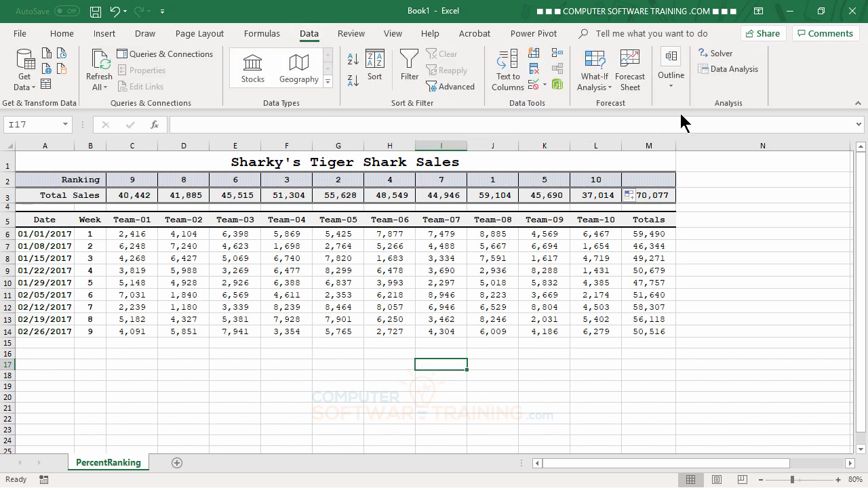
{"action": "left_click", "coordinate": [727, 75]}
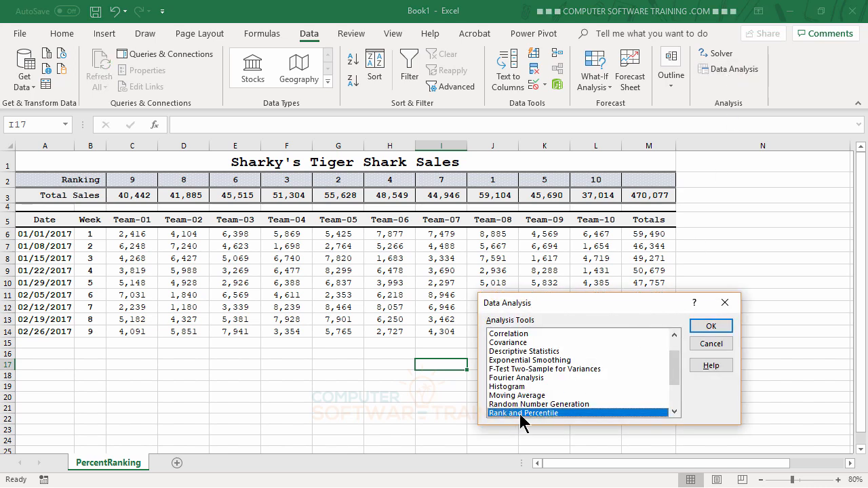
{"action": "left_click", "coordinate": [707, 328]}
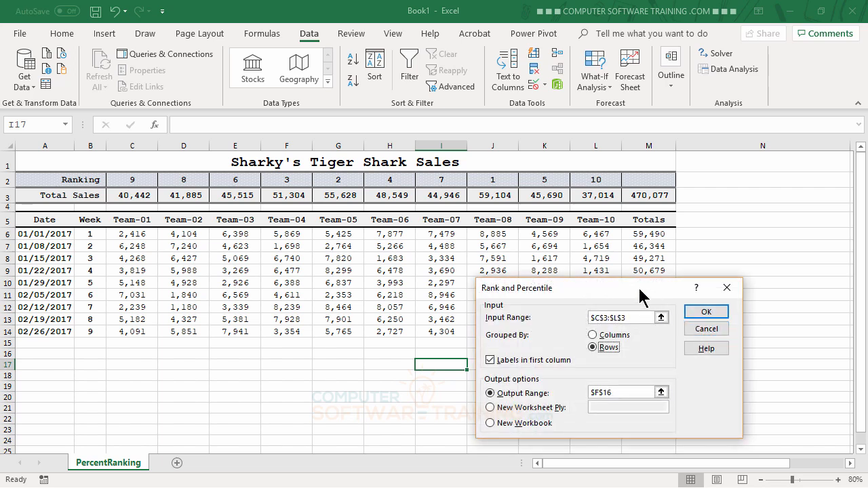
{"action": "left_click_drag", "start_coordinate": [649, 296], "coordinate": [731, 28]}
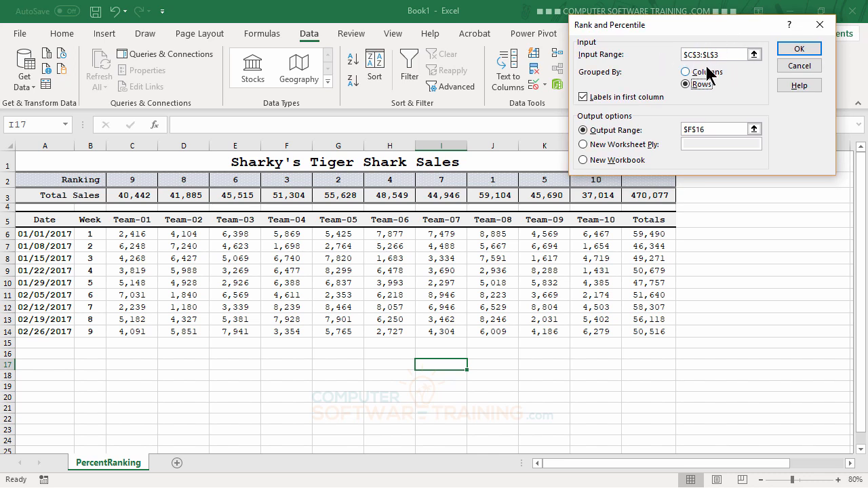
{"action": "type", "text": "3"}
{"action": "left_click_drag", "start_coordinate": [728, 54], "coordinate": [679, 54]}
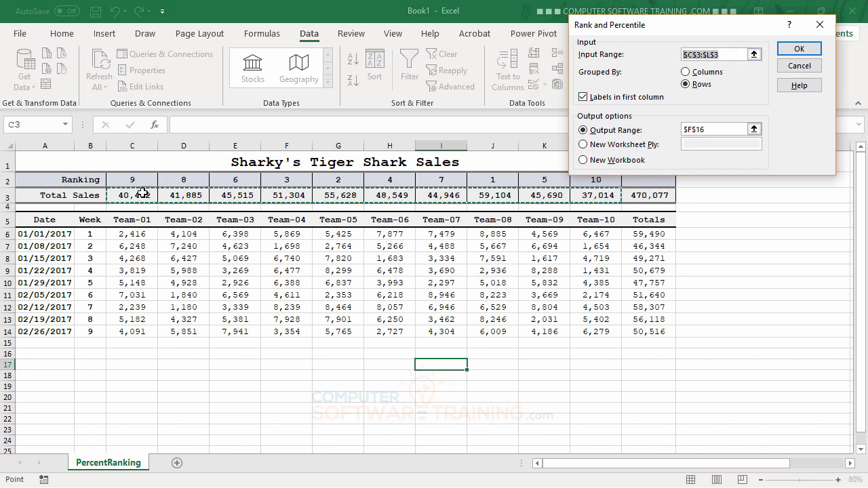
{"action": "left_click_drag", "start_coordinate": [124, 196], "coordinate": [608, 198]}
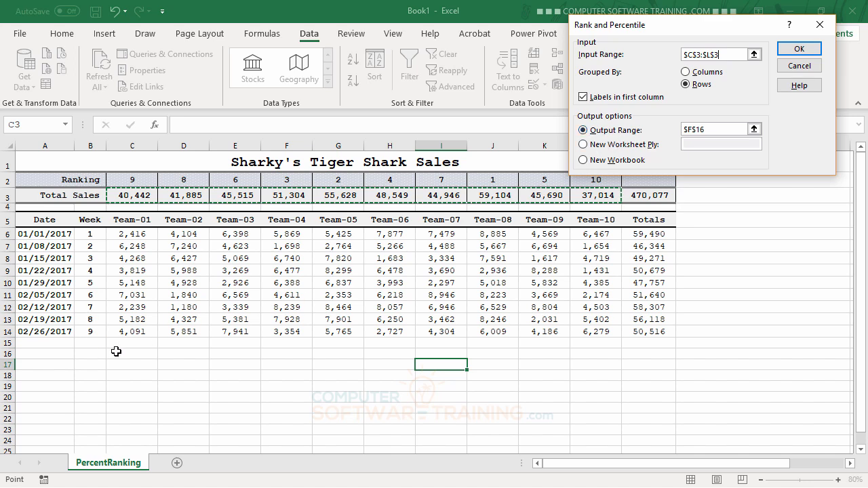
- Set the output range of the Rank and Percentile analysis to $A$16 and run it
{"action": "left_click", "coordinate": [705, 129]}
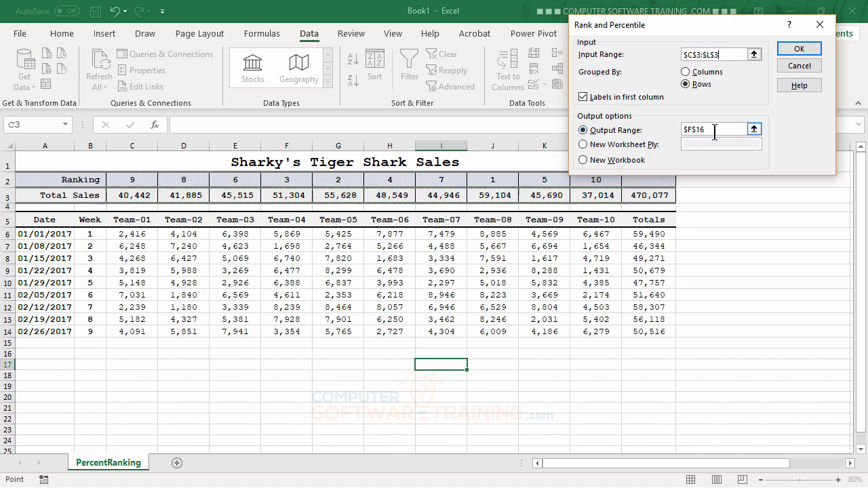
{"action": "left_click", "coordinate": [40, 355]}
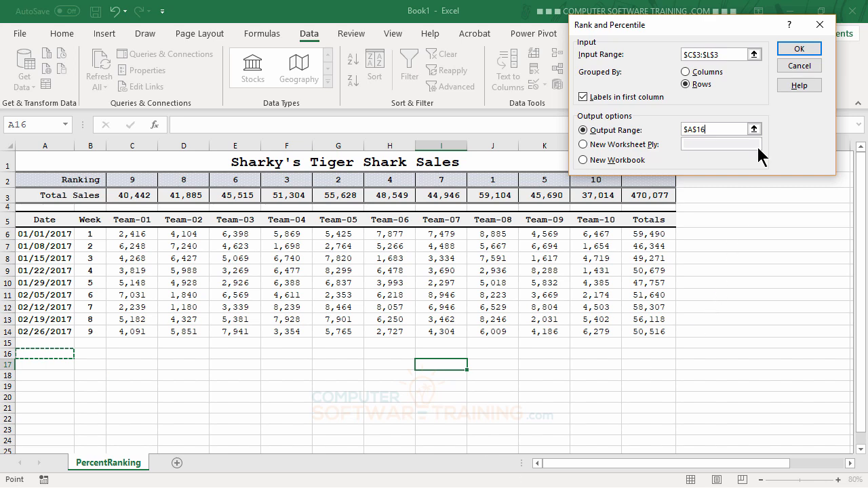
{"action": "left_click", "coordinate": [799, 49]}
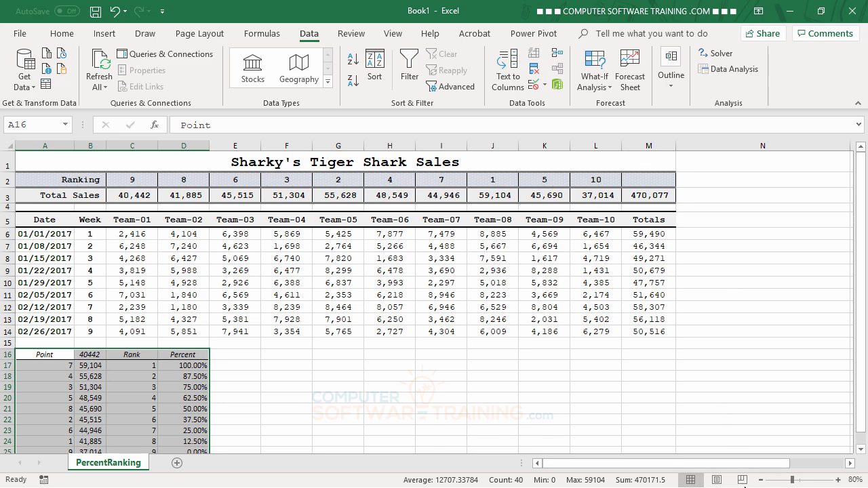
- AutoFit column B to the width of the sales values in the rank and percentile table
{"action": "left_click", "coordinate": [761, 479]}
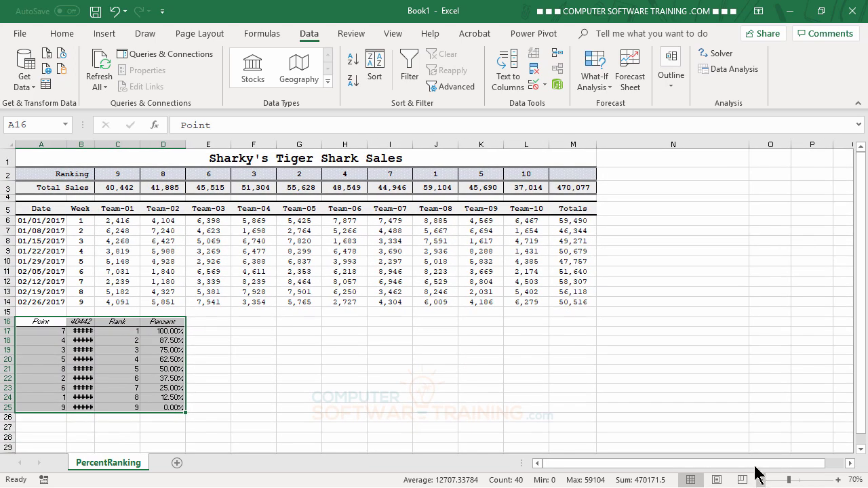
{"action": "double_click", "coordinate": [95, 146]}
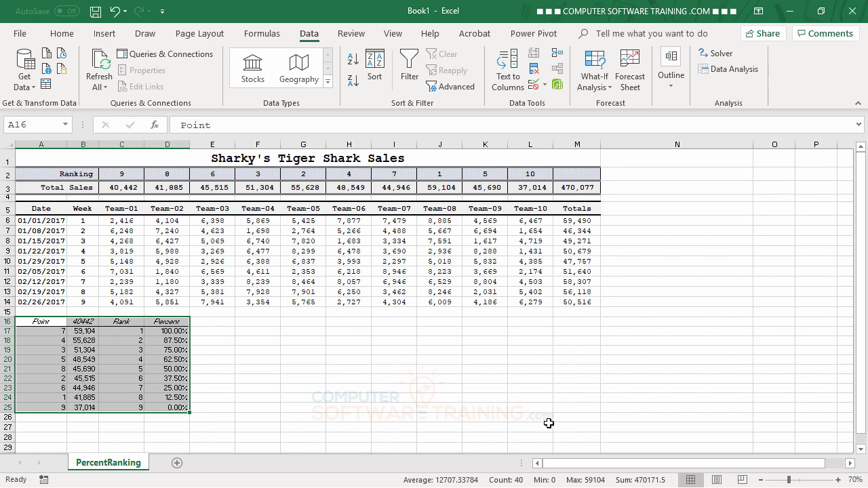
{"action": "left_click", "coordinate": [704, 273]}
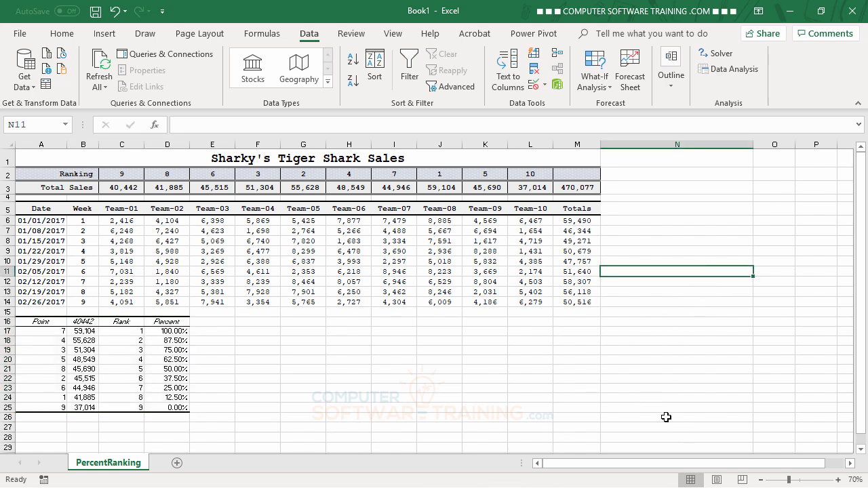